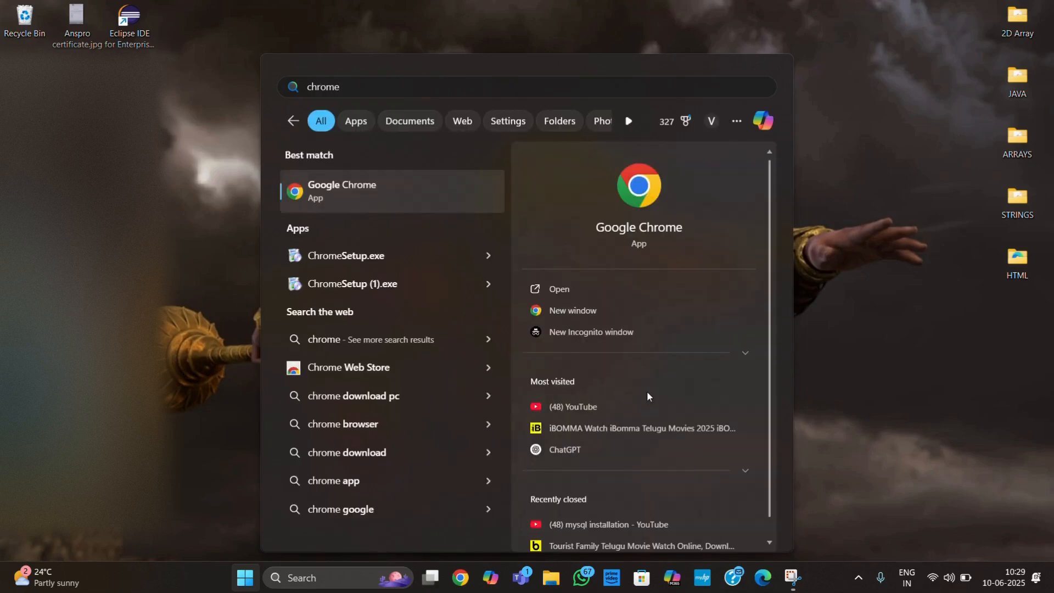
# - Open Google Chrome, search the web for tomcat, and open the official Apache Tomcat website
pyautogui.press('Return')
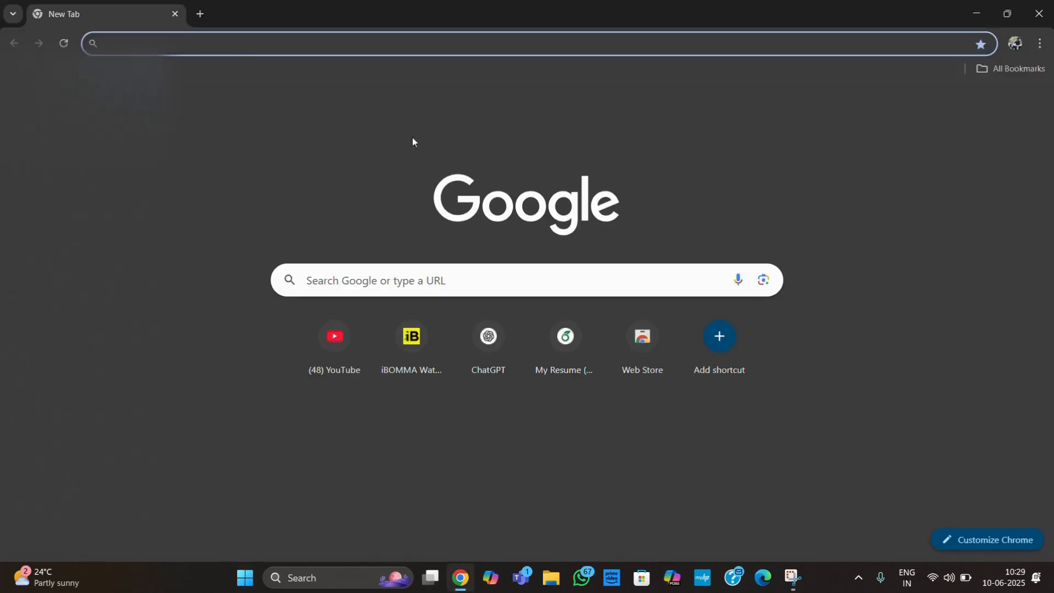
pyautogui.write('tom')
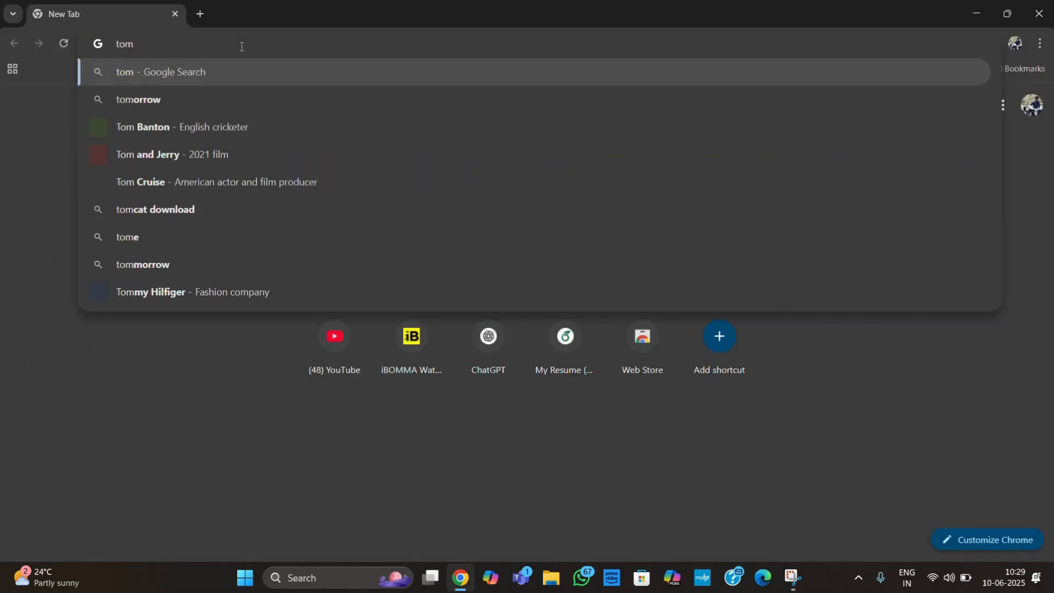
pyautogui.write('cat')
pyautogui.press('Return')
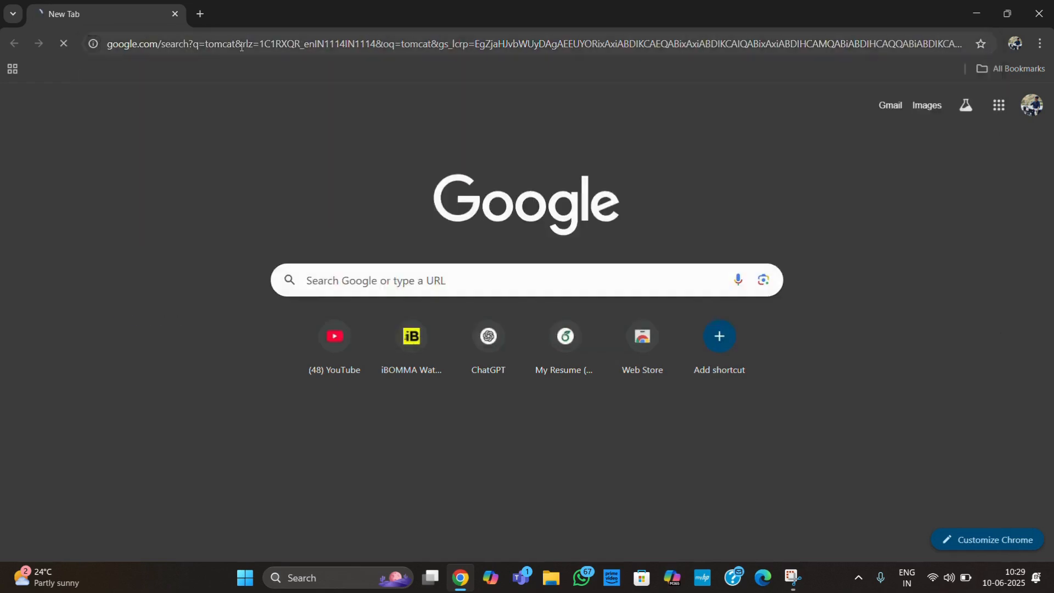
pyautogui.scroll(-1, 196, 284)
pyautogui.scroll(-2, 197, 284)
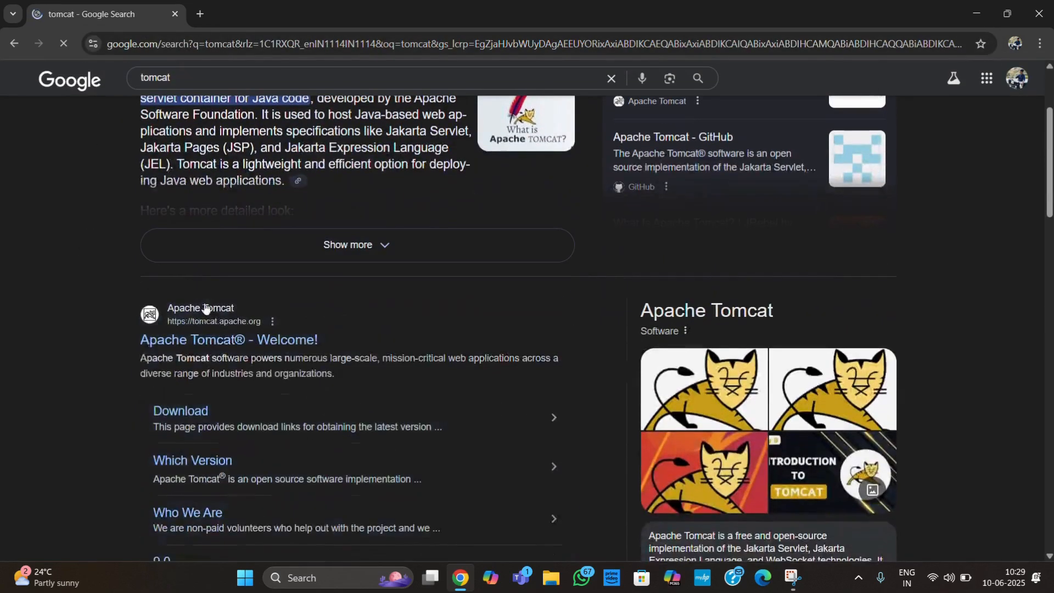
pyautogui.click(221, 342)
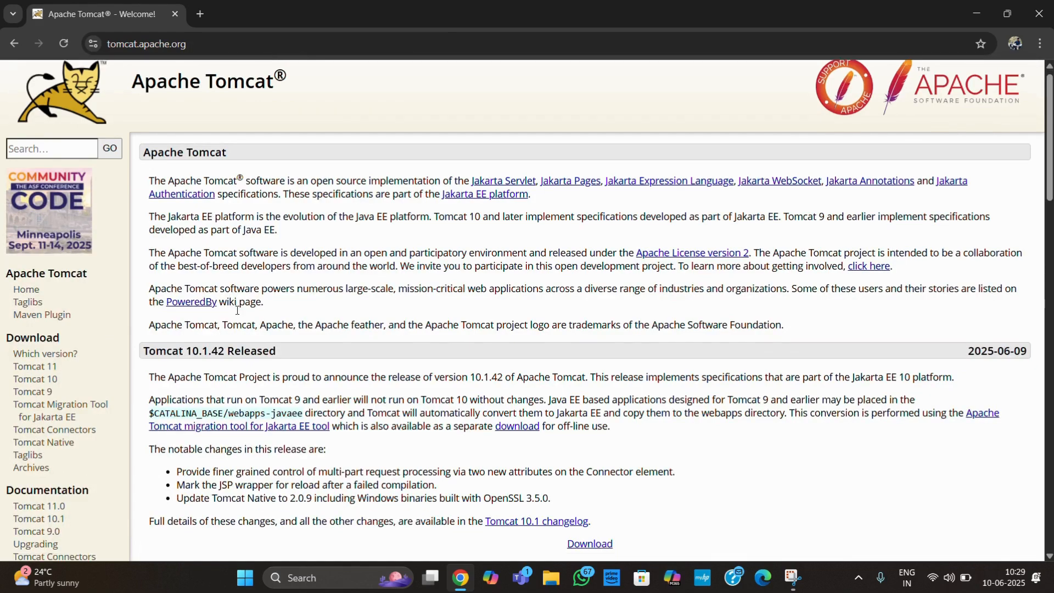
# - Go to the Tomcat 9 software downloads page and open its archives of older releases
pyautogui.scroll(-2, 236, 310)
pyautogui.scroll(-2, 237, 310)
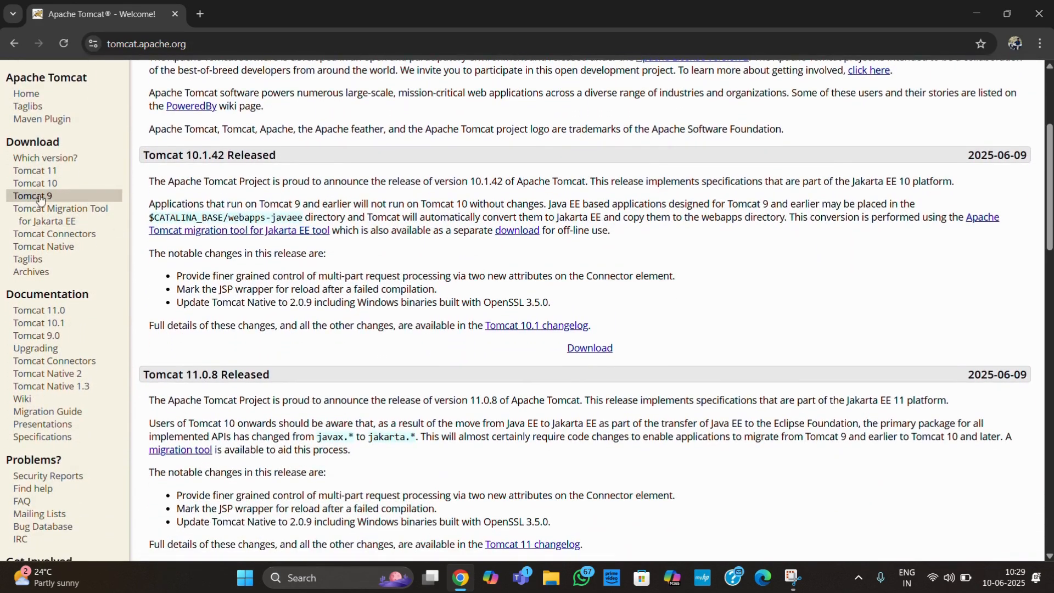
pyautogui.click(40, 198)
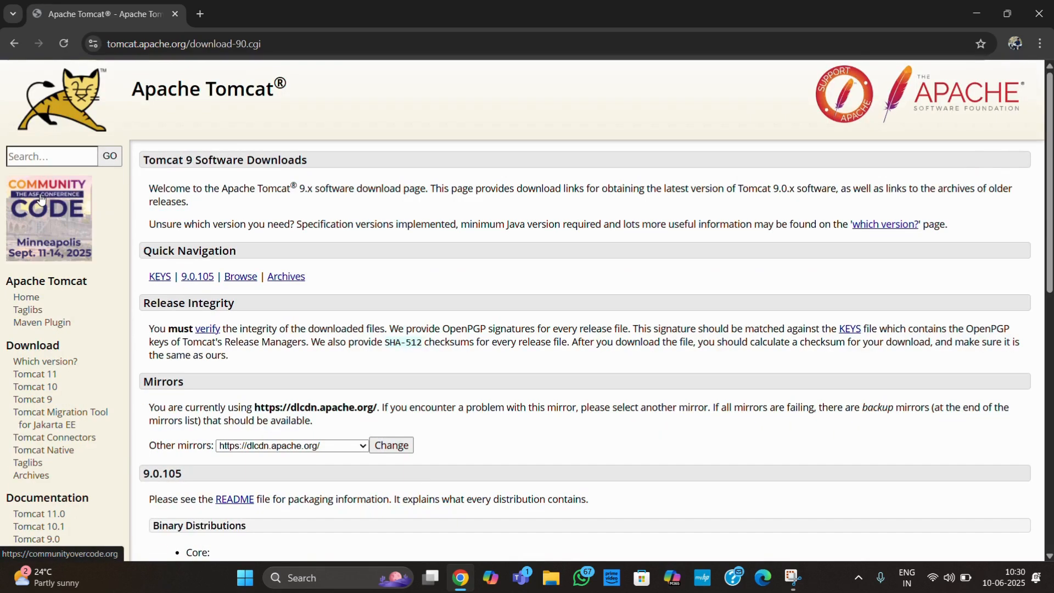
pyautogui.scroll(-1, 336, 238)
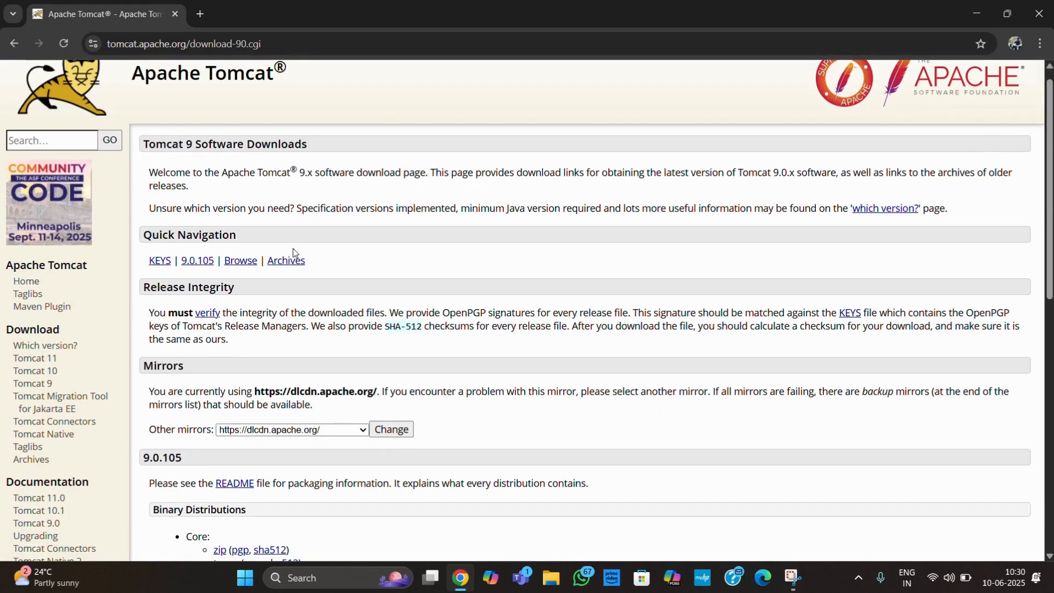
pyautogui.click(283, 261)
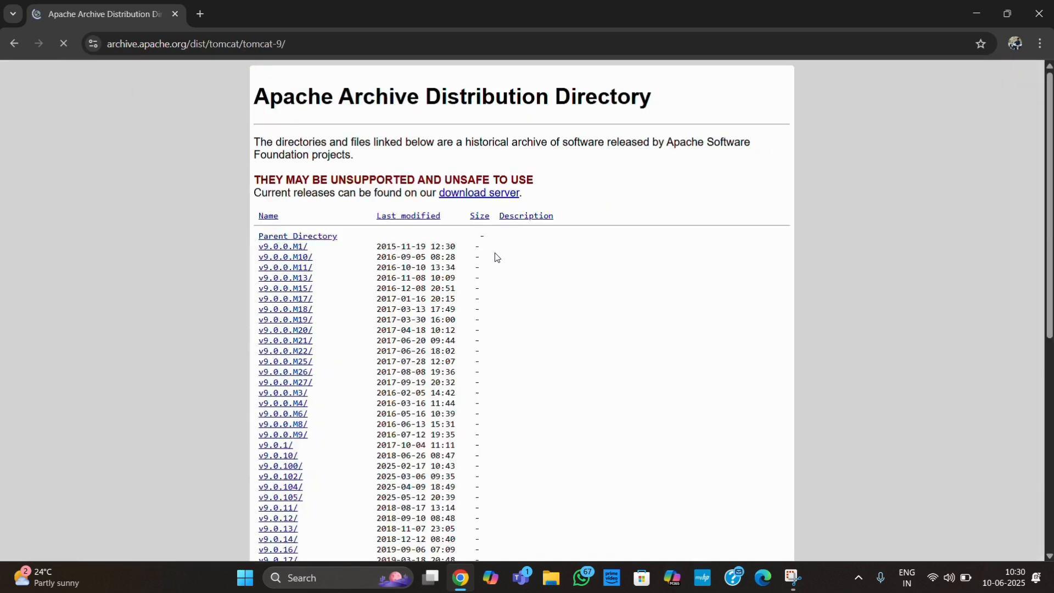
# - Find the v9.0.76 release in the Tomcat 9 archive directory and open its folder
pyautogui.scroll(-4, 495, 253)
pyautogui.scroll(-3, 495, 252)
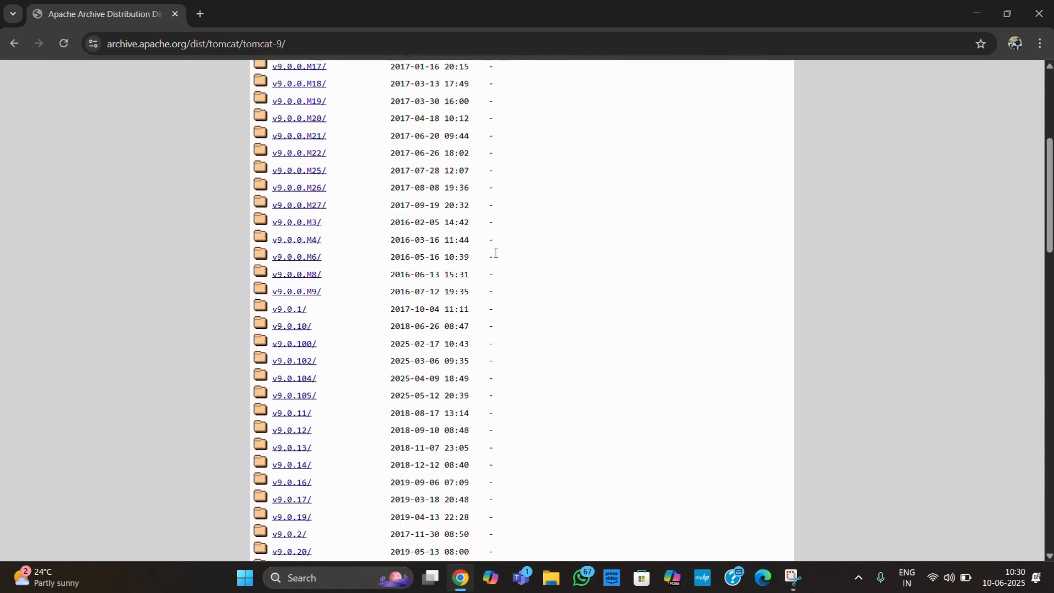
pyautogui.scroll(6, 495, 253)
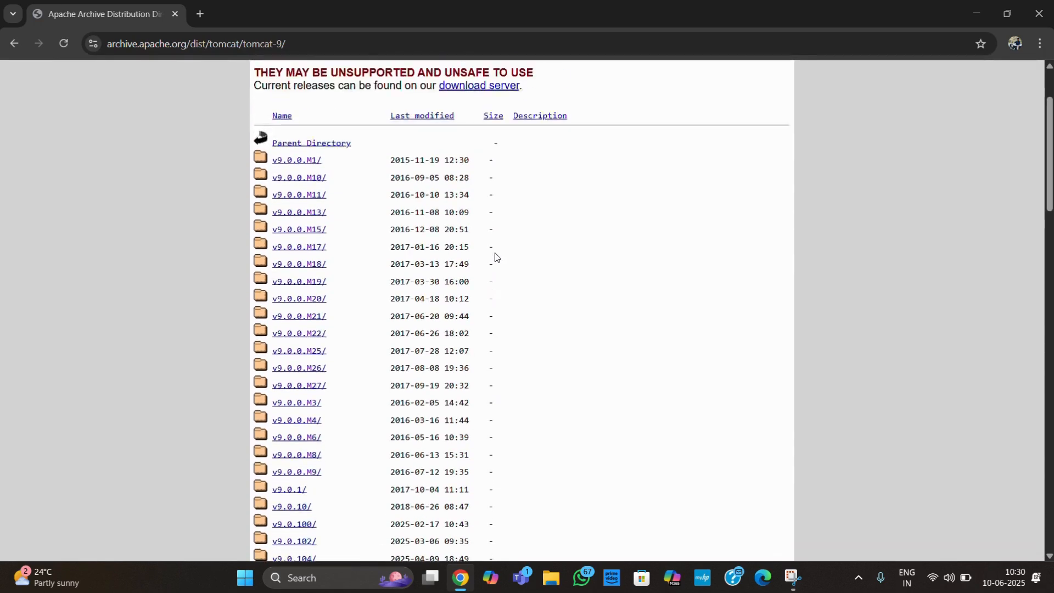
pyautogui.scroll(-8, 495, 253)
pyautogui.scroll(-10, 495, 252)
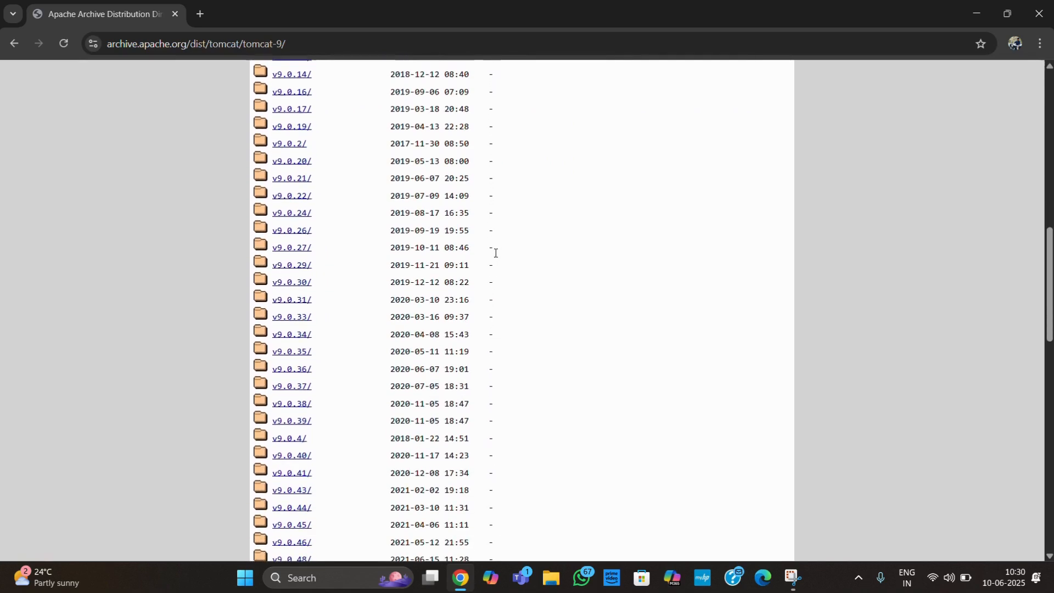
pyautogui.scroll(-3, 495, 252)
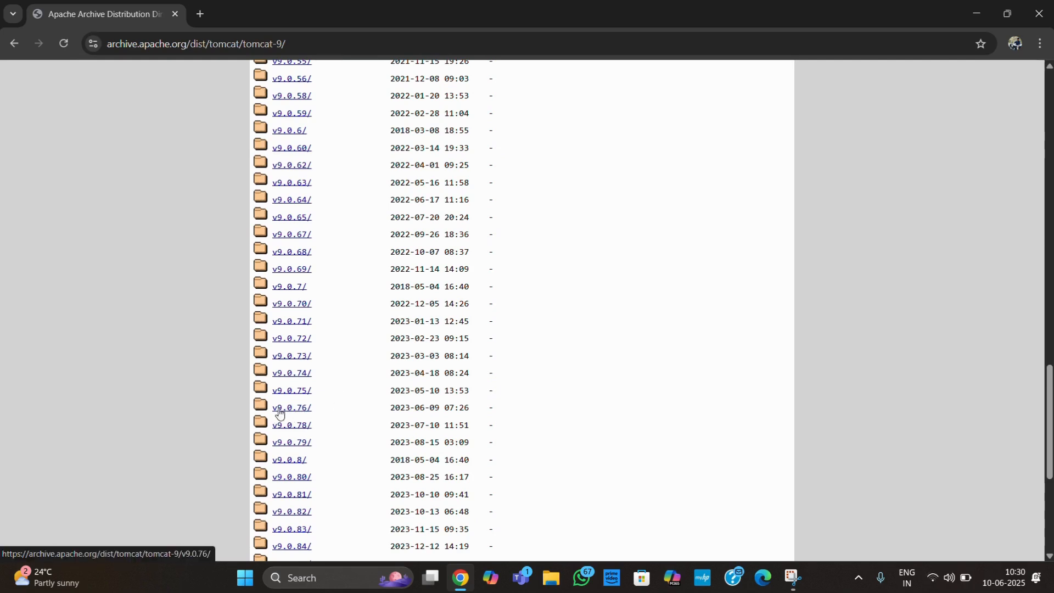
pyautogui.click(294, 411)
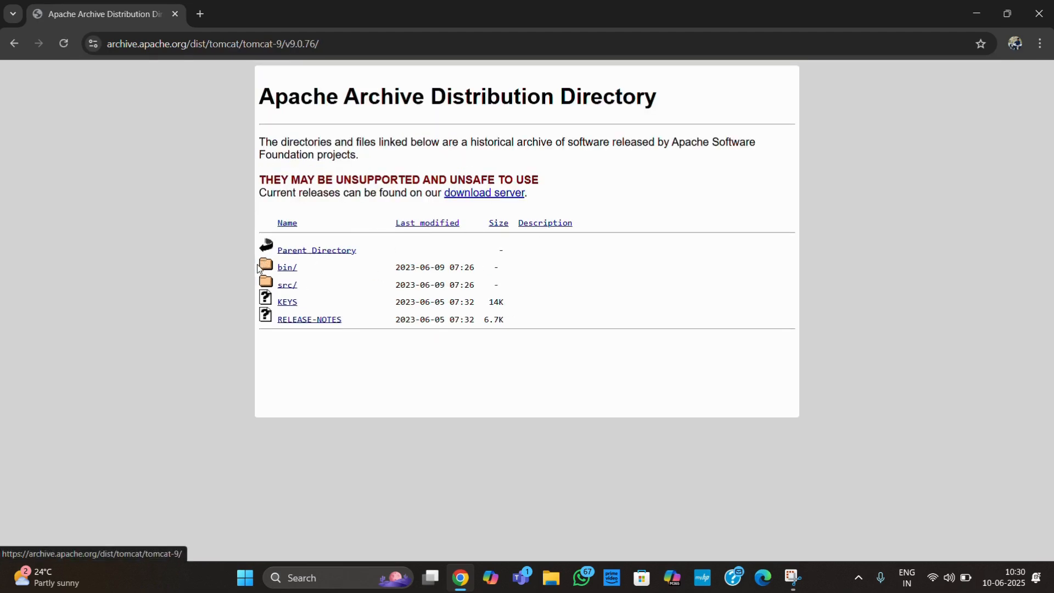
# - Download apache-tomcat-9.0.76.zip from the release's bin directory
pyautogui.click(287, 267)
pyautogui.scroll(-3, 511, 259)
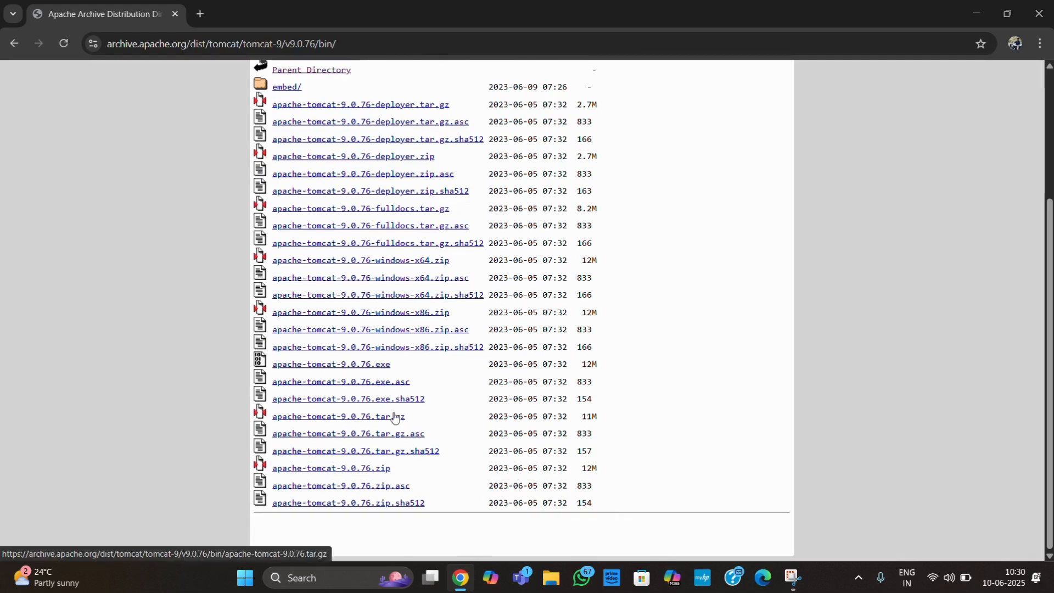
pyautogui.click(350, 469)
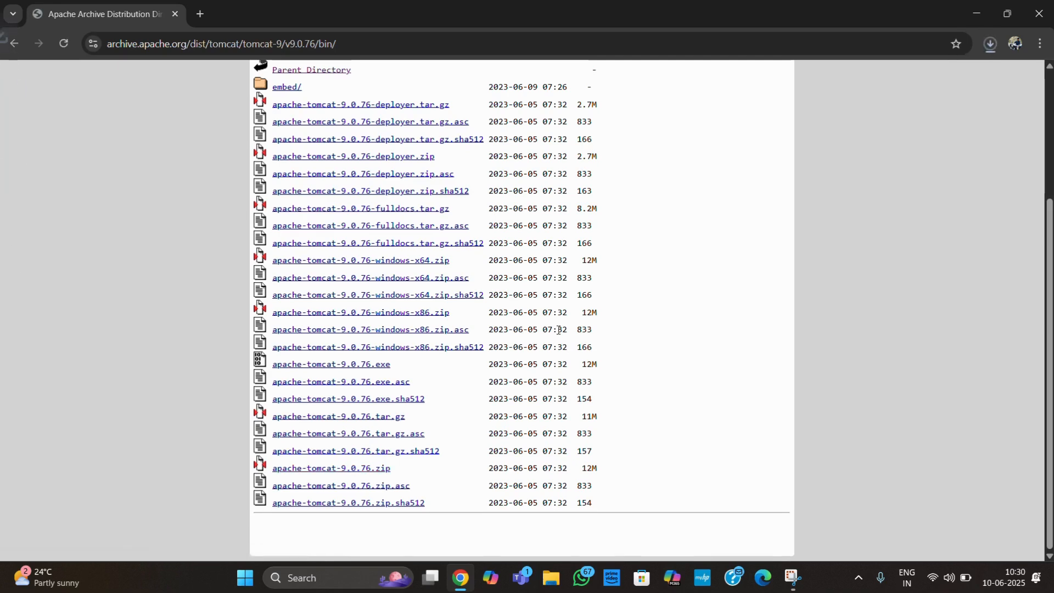
# - Show the downloaded apache-tomcat-9.0.76.zip in its folder and extract it to the default destination in Downloads
pyautogui.click(990, 43)
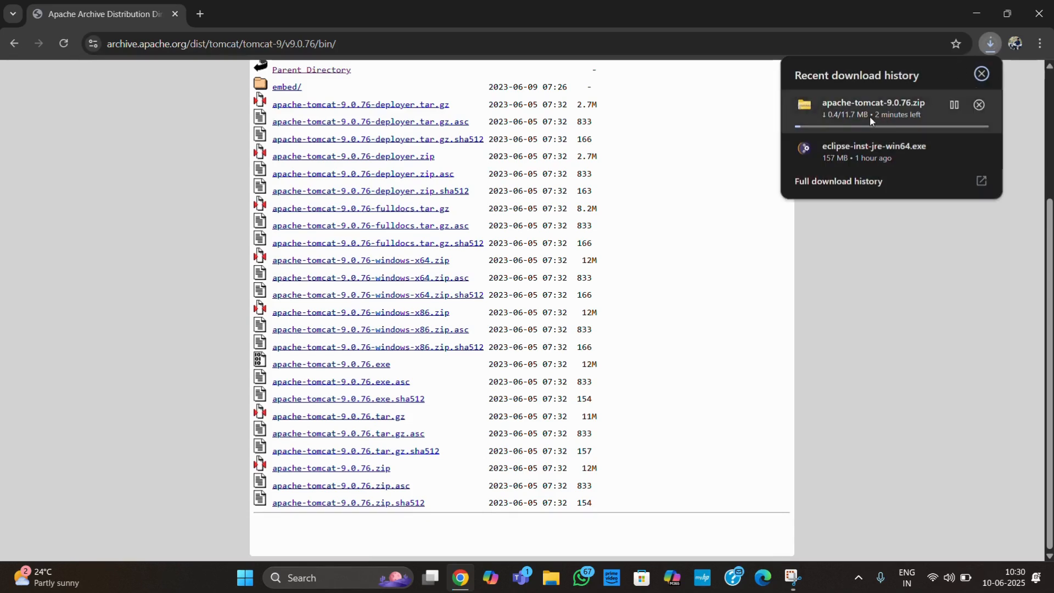
pyautogui.click(844, 187)
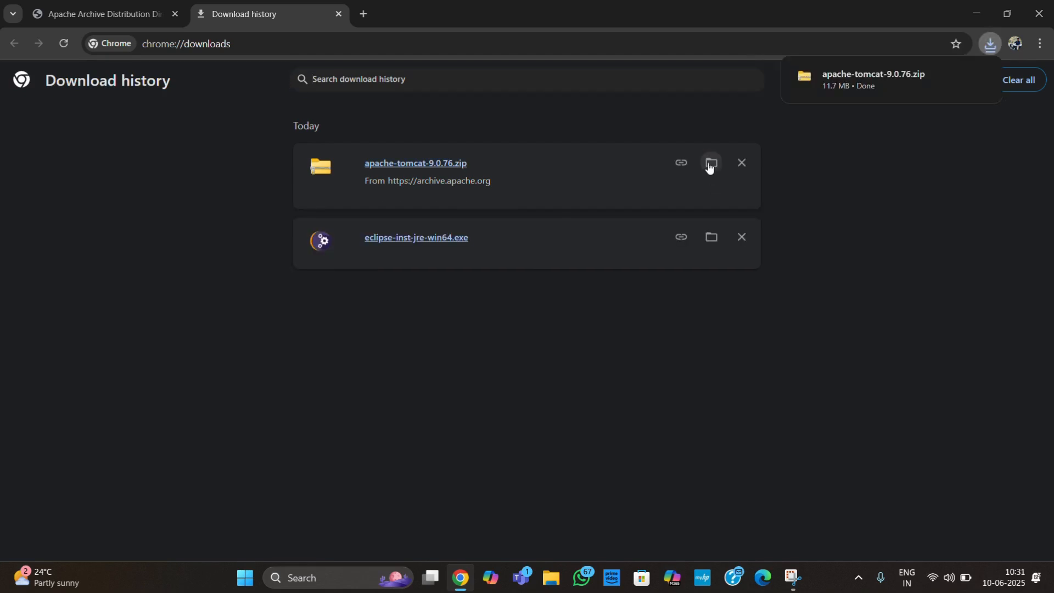
pyautogui.click(709, 164)
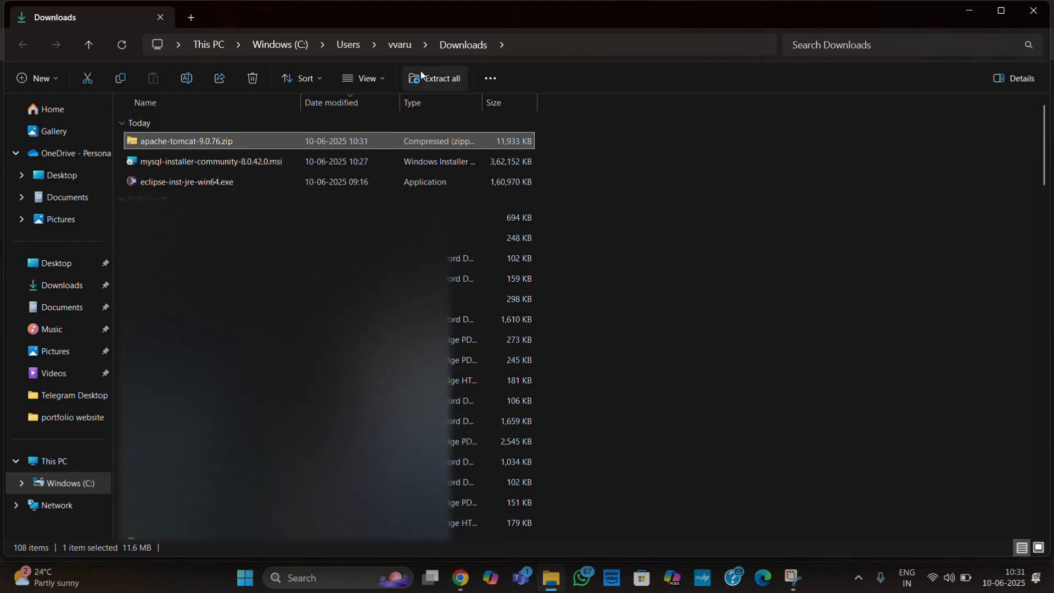
pyautogui.click(421, 71)
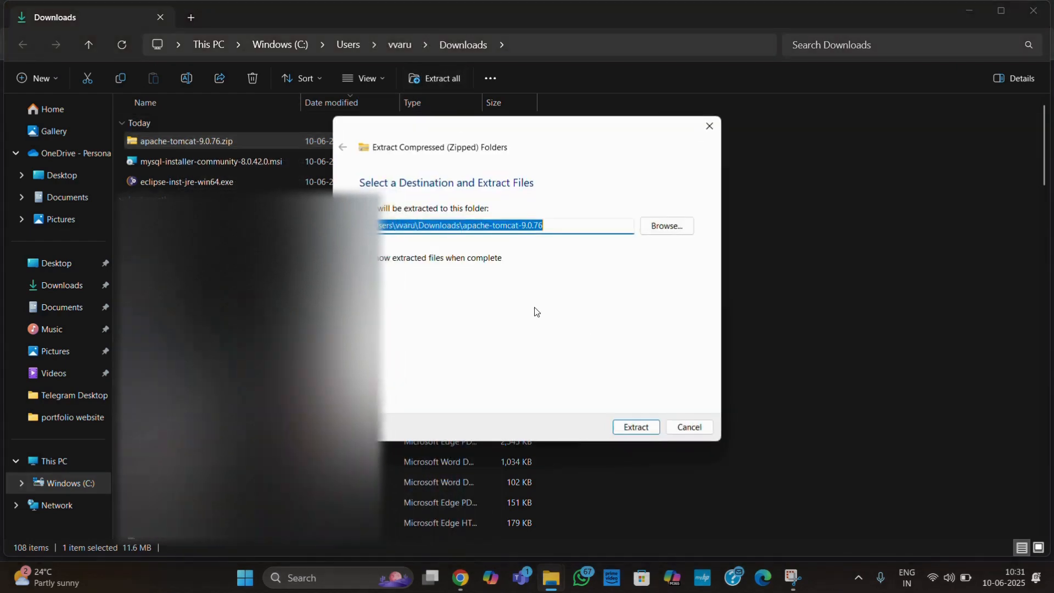
pyautogui.click(636, 427)
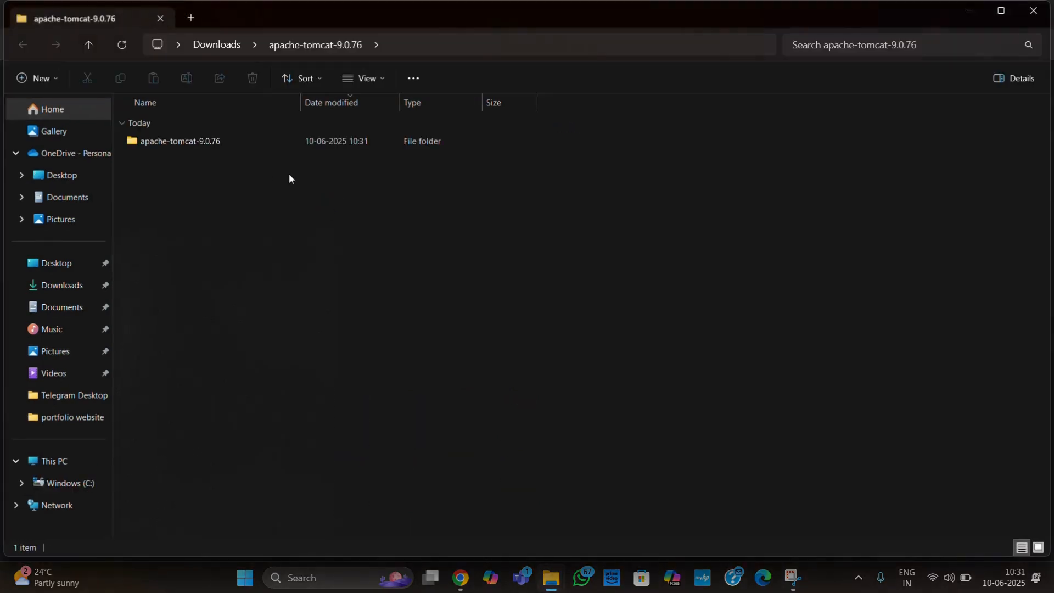
# - Cut the extracted apache-tomcat-9.0.76 folder and go to the Windows (C:) drive
pyautogui.click(224, 142)
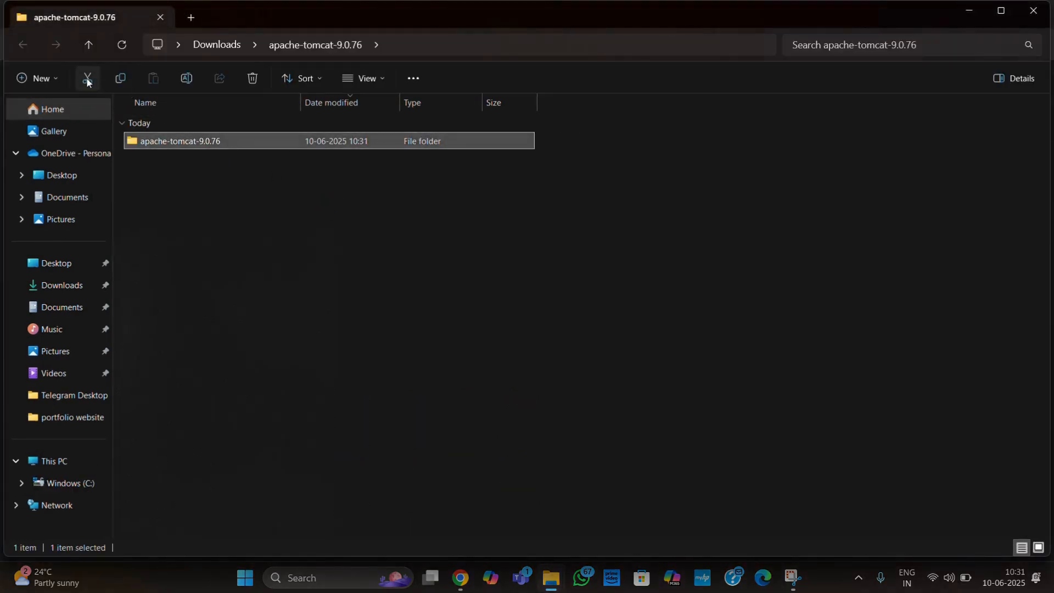
pyautogui.click(88, 82)
pyautogui.click(77, 483)
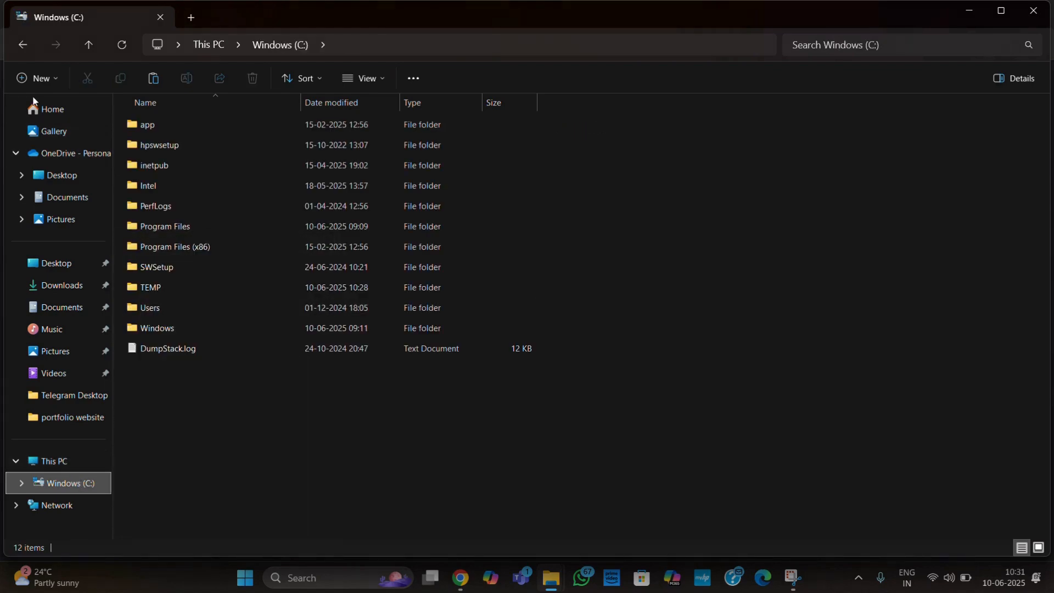
# - Create a new folder named softwares in the root of the C: drive
pyautogui.click(38, 78)
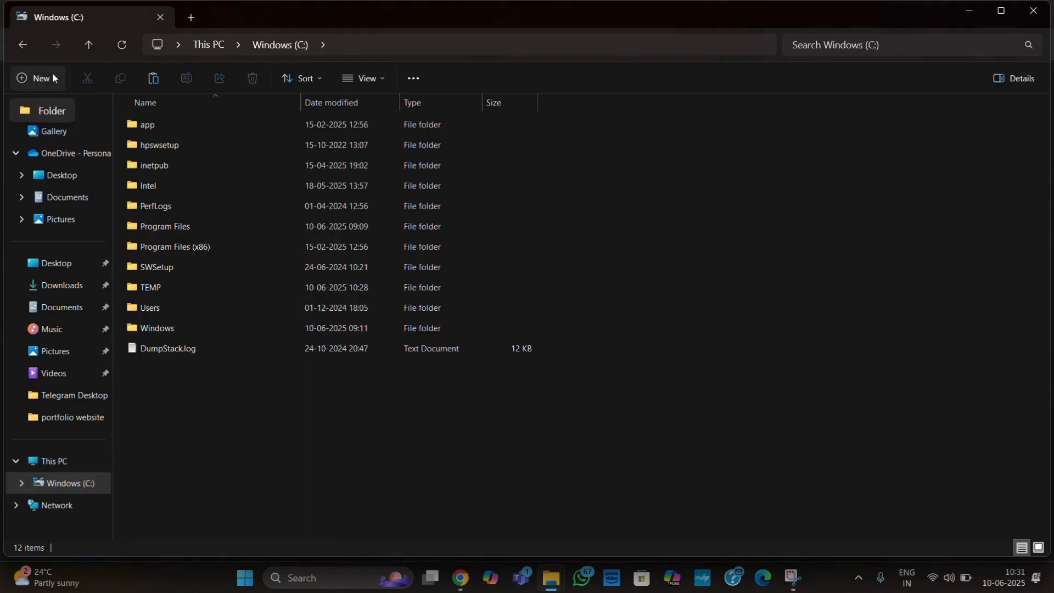
pyautogui.click(46, 81)
pyautogui.write('sof')
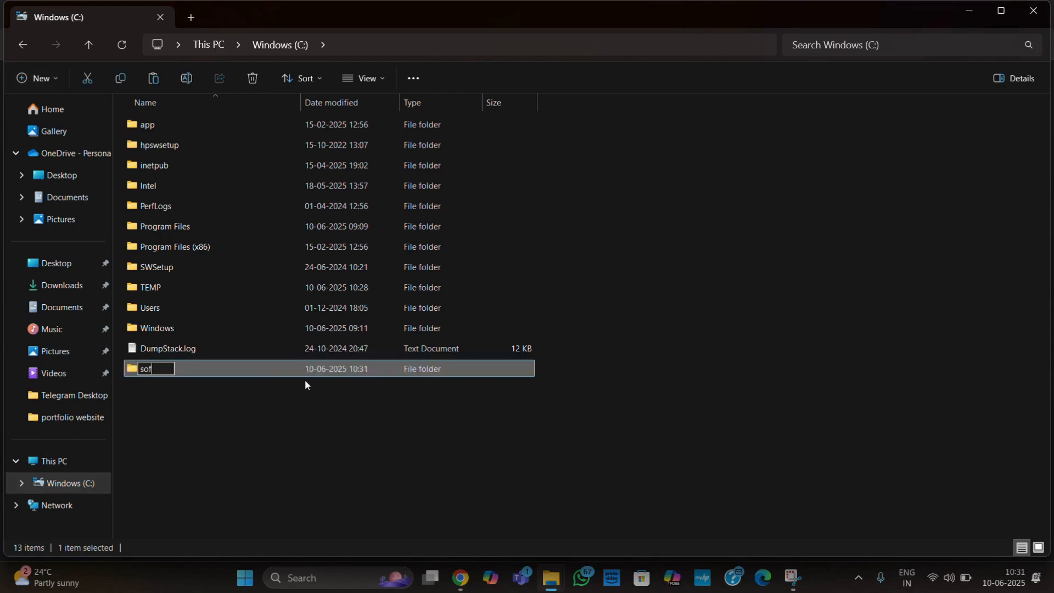
pyautogui.write('twares')
pyautogui.press('Return')
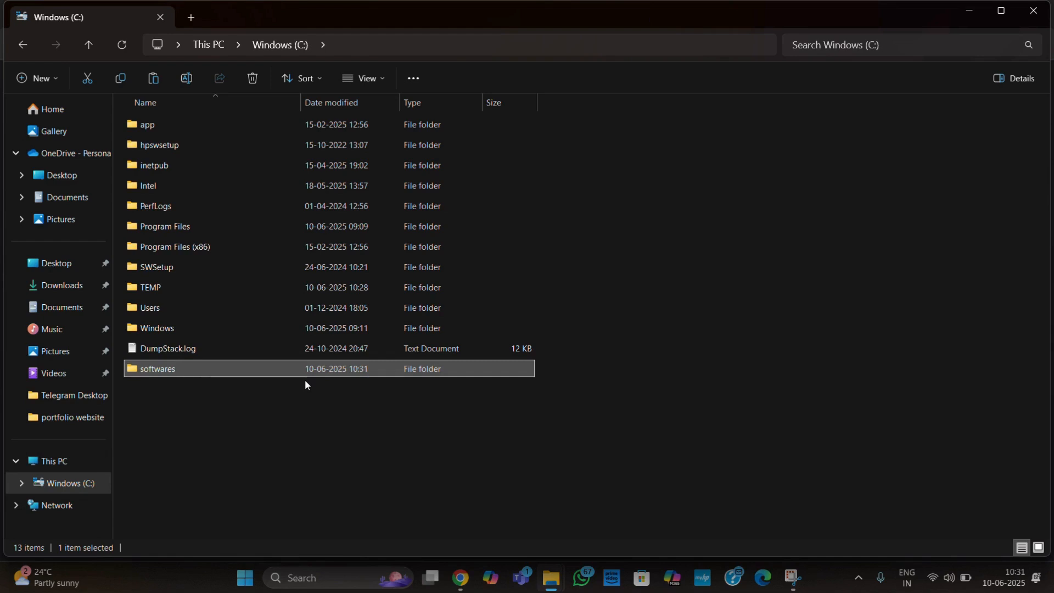
# - Paste the cut apache-tomcat-9.0.76 folder into the softwares folder
pyautogui.doubleClick(247, 367)
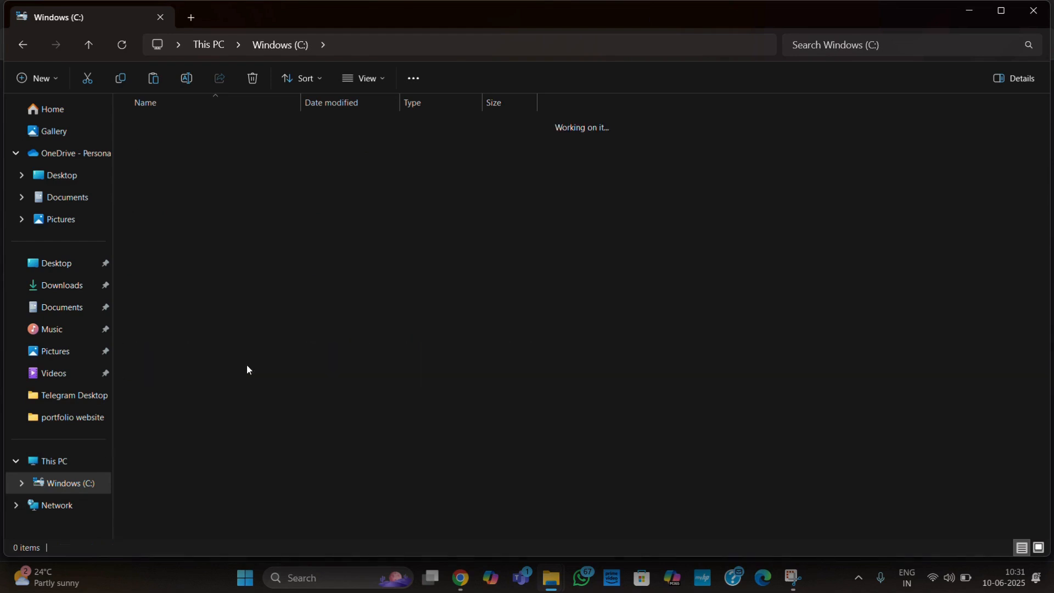
pyautogui.click(154, 79)
pyautogui.click(341, 246)
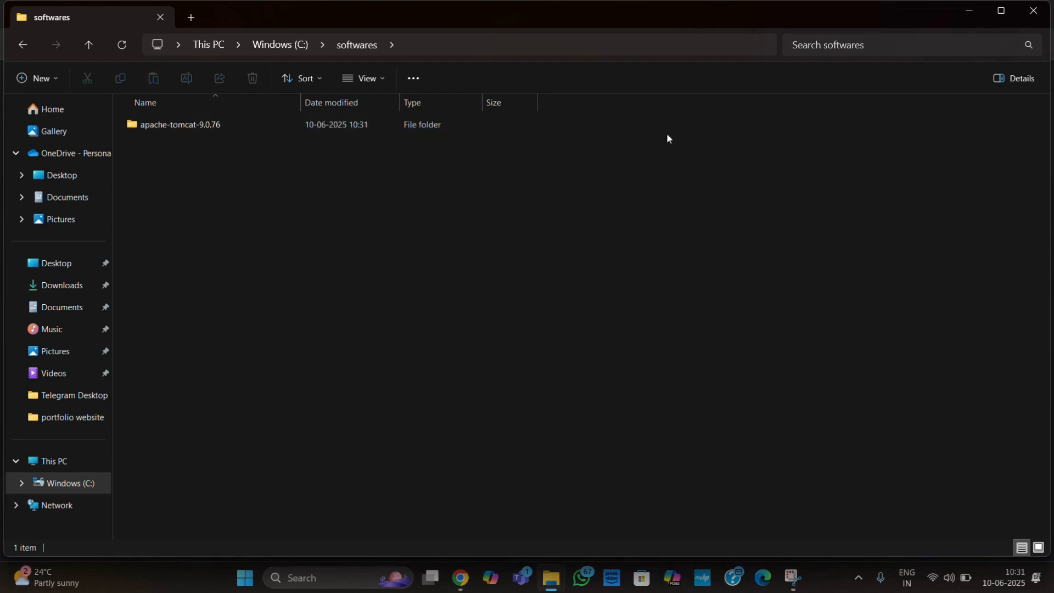
# - Close the open windows and launch Eclipse IDE for Enterprise Java and Web Developers - 2025-03
pyautogui.click(1031, 13)
pyautogui.click(1032, 11)
pyautogui.press('super')
pyautogui.write('ec')
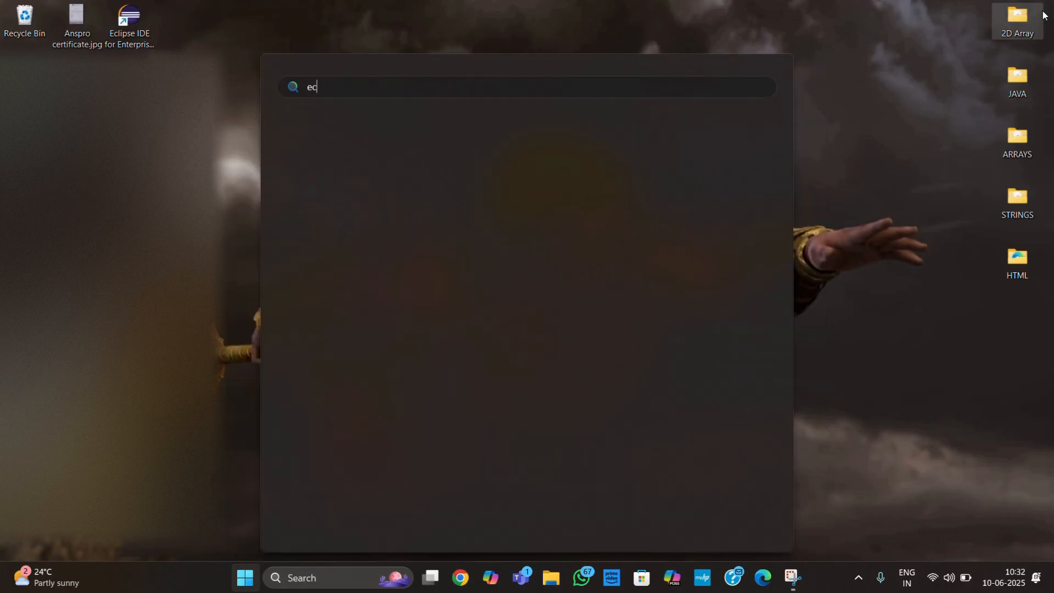
pyautogui.write('lipse')
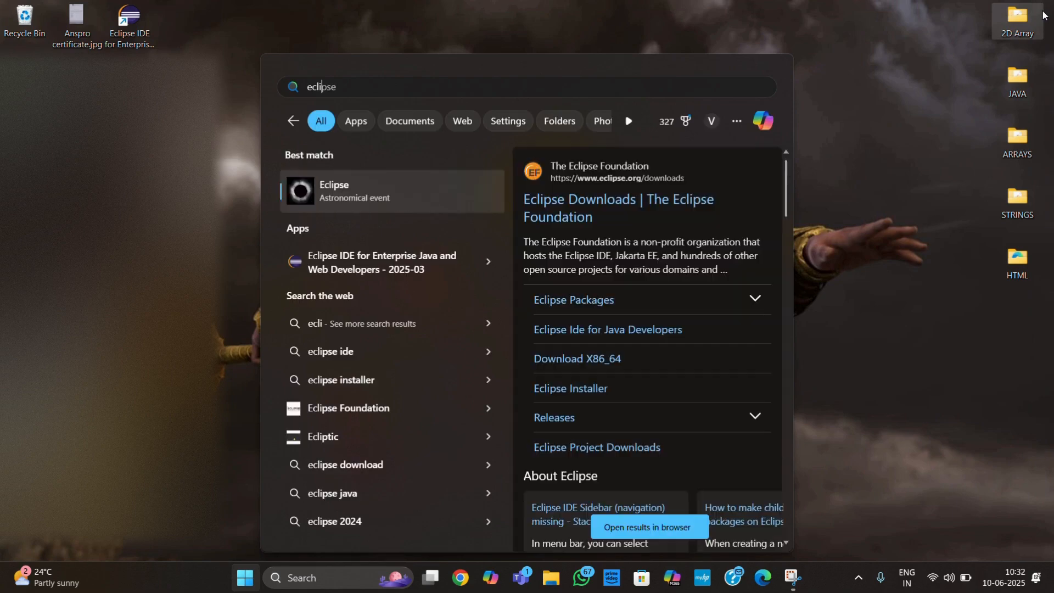
pyautogui.click(433, 269)
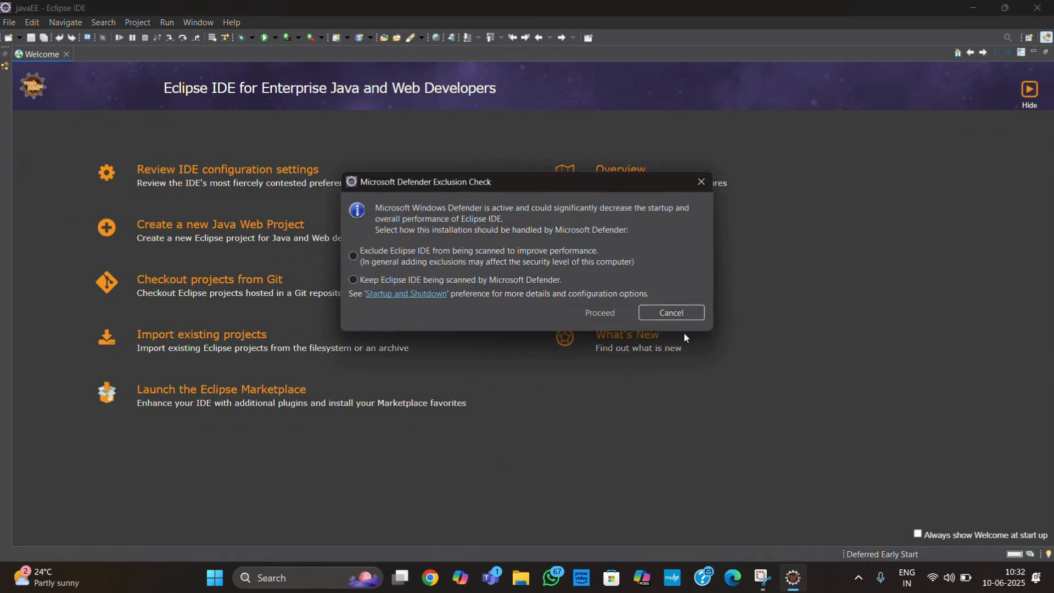
# - Cancel the Microsoft Defender exclusion check and hide the Welcome page to reach the workbench
pyautogui.click(674, 313)
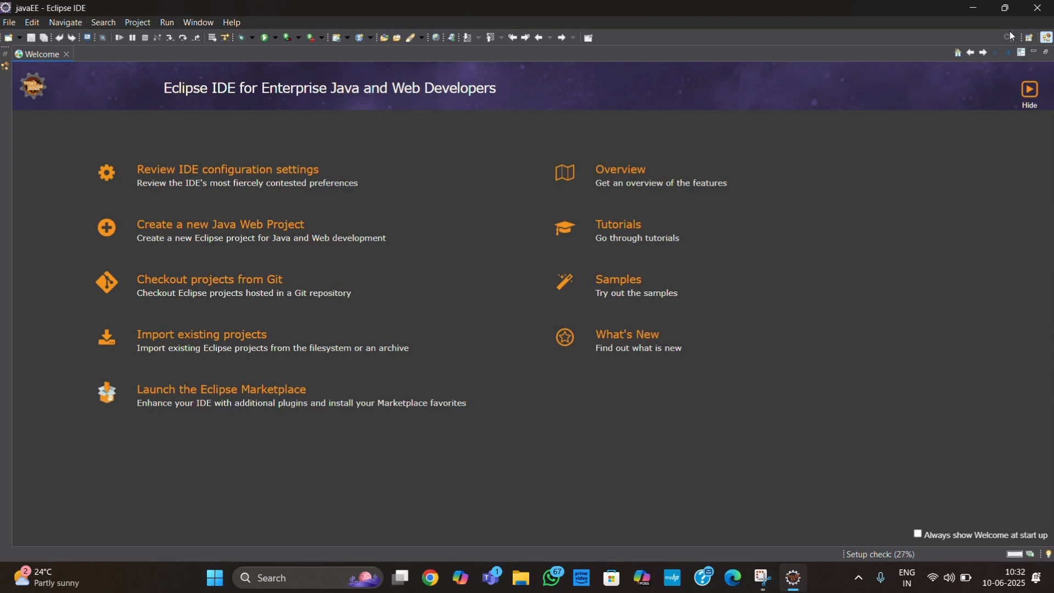
pyautogui.click(1029, 92)
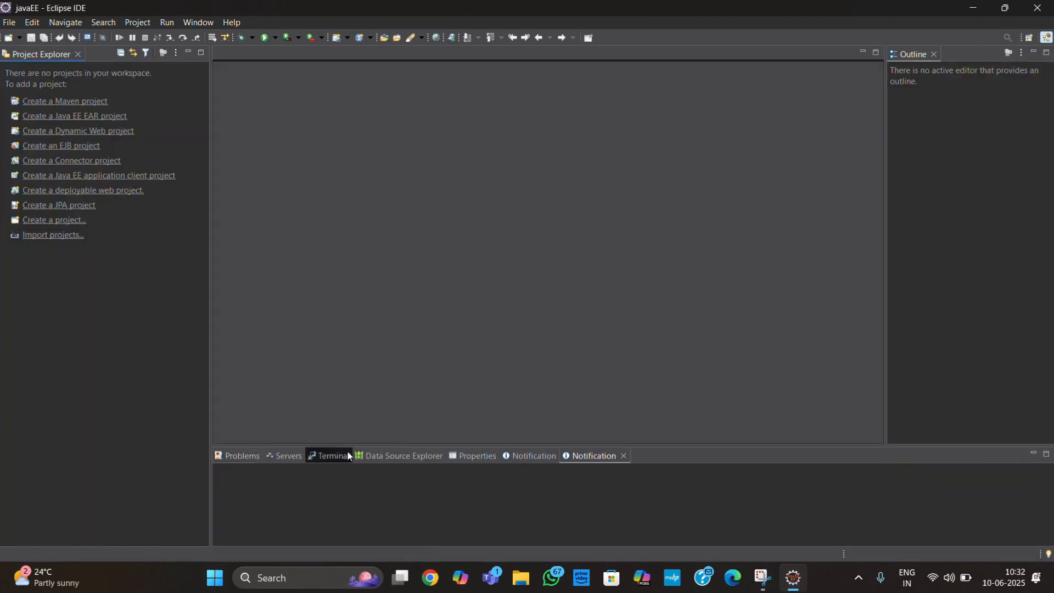
# - Start defining a new server and choose the Apache Tomcat v9.0 Server type, keeping localhost as the host name
pyautogui.click(285, 457)
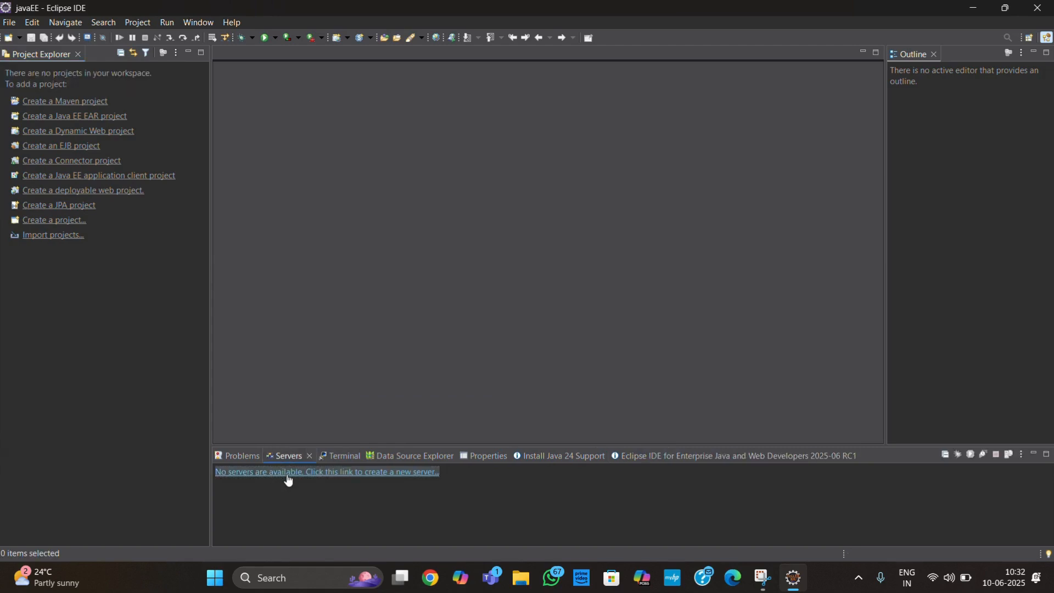
pyautogui.click(292, 473)
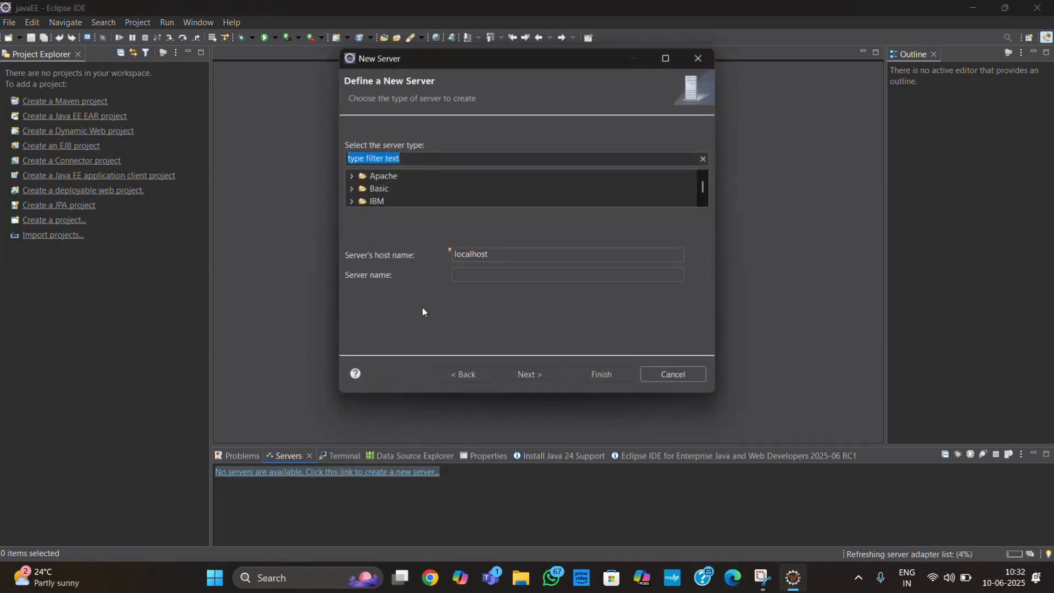
pyautogui.click(352, 176)
pyautogui.scroll(-1, 388, 187)
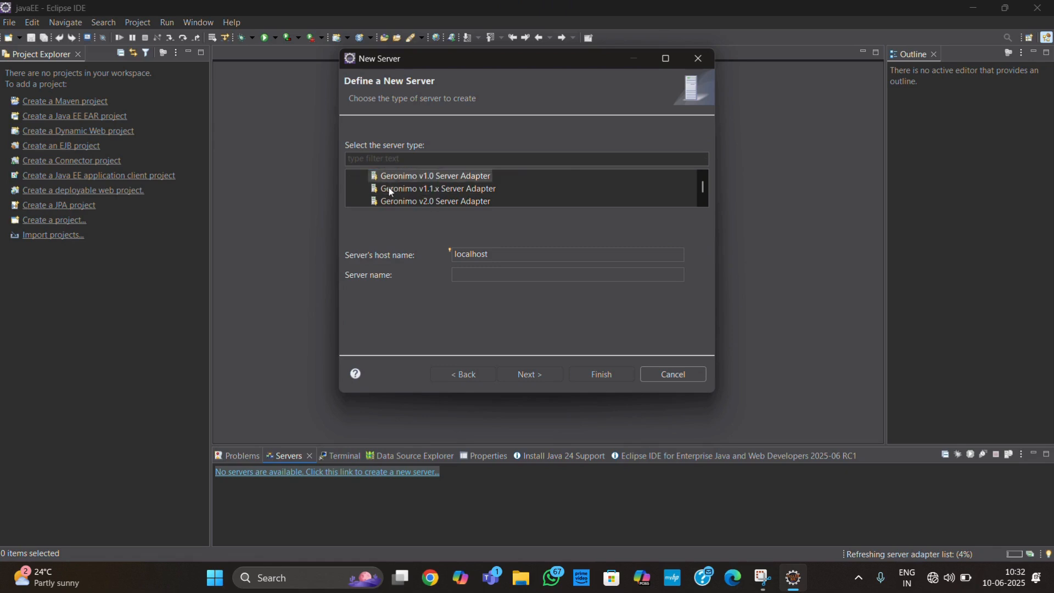
pyautogui.scroll(-6, 389, 187)
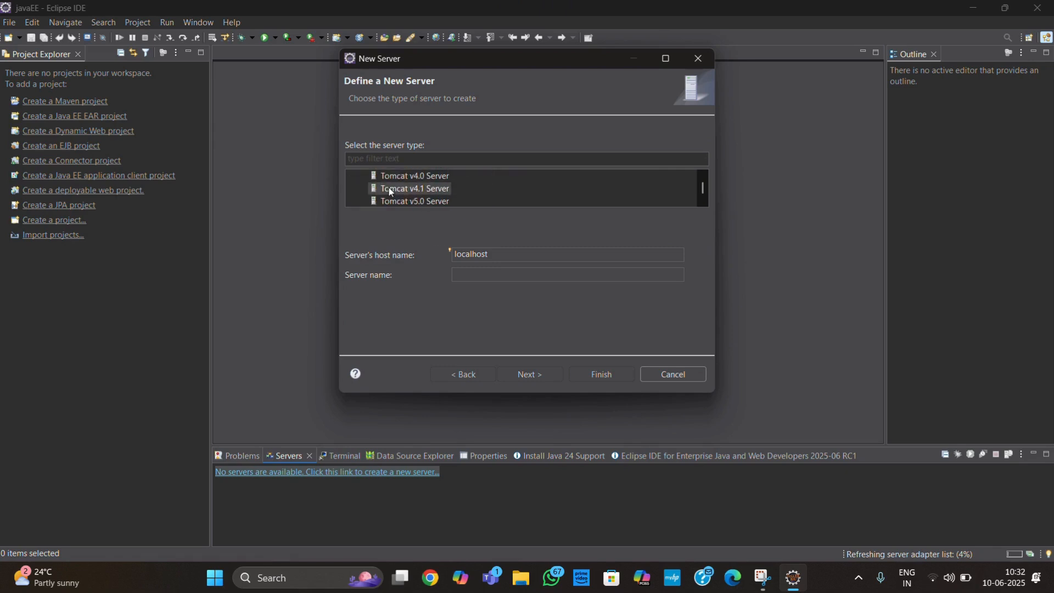
pyautogui.scroll(-2, 388, 187)
pyautogui.scroll(-4, 389, 186)
pyautogui.click(404, 188)
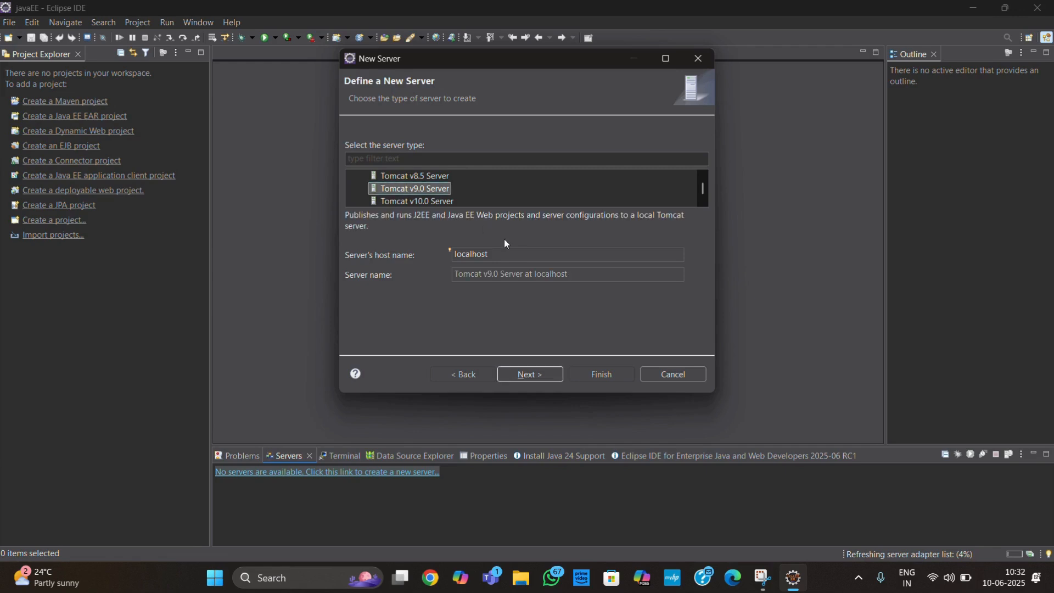
pyautogui.click(535, 373)
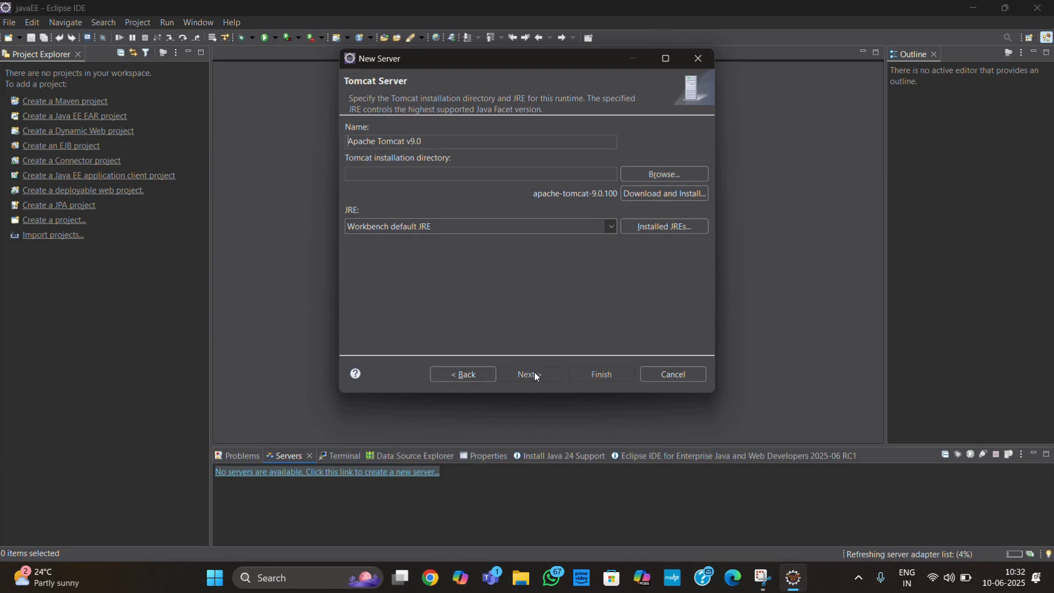
# - Set the Tomcat installation directory to C:\softwares\apache-tomcat-9.0.76 and finish creating the server
pyautogui.click(639, 173)
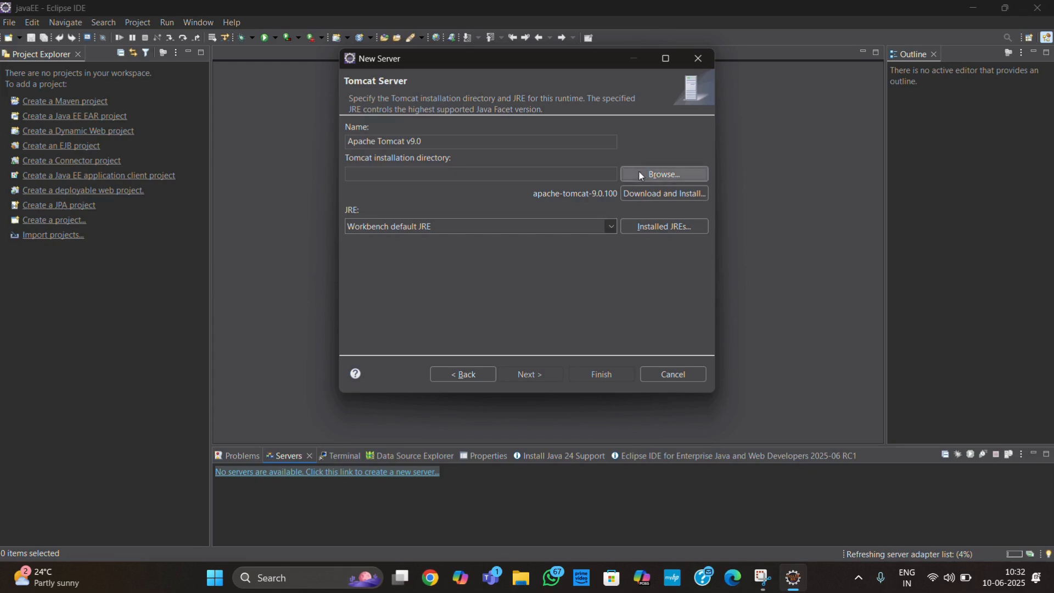
pyautogui.click(640, 175)
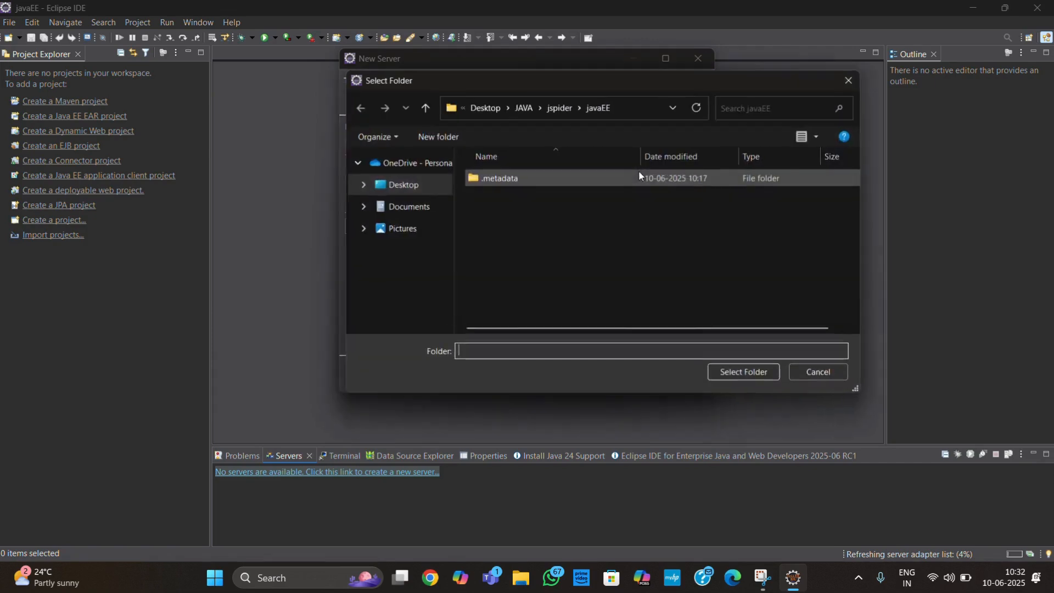
pyautogui.scroll(-5, 435, 233)
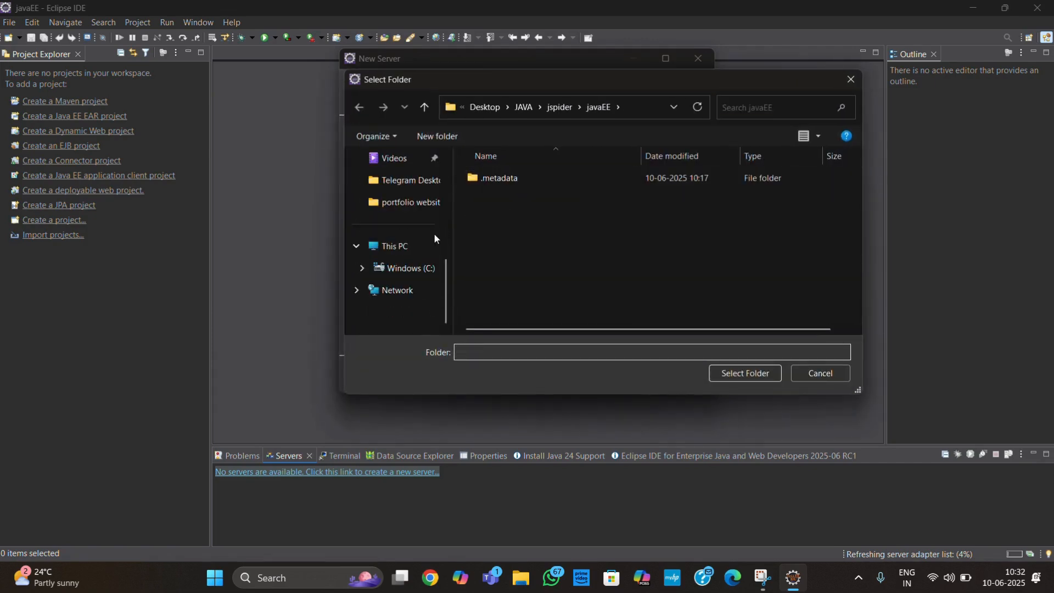
pyautogui.click(416, 277)
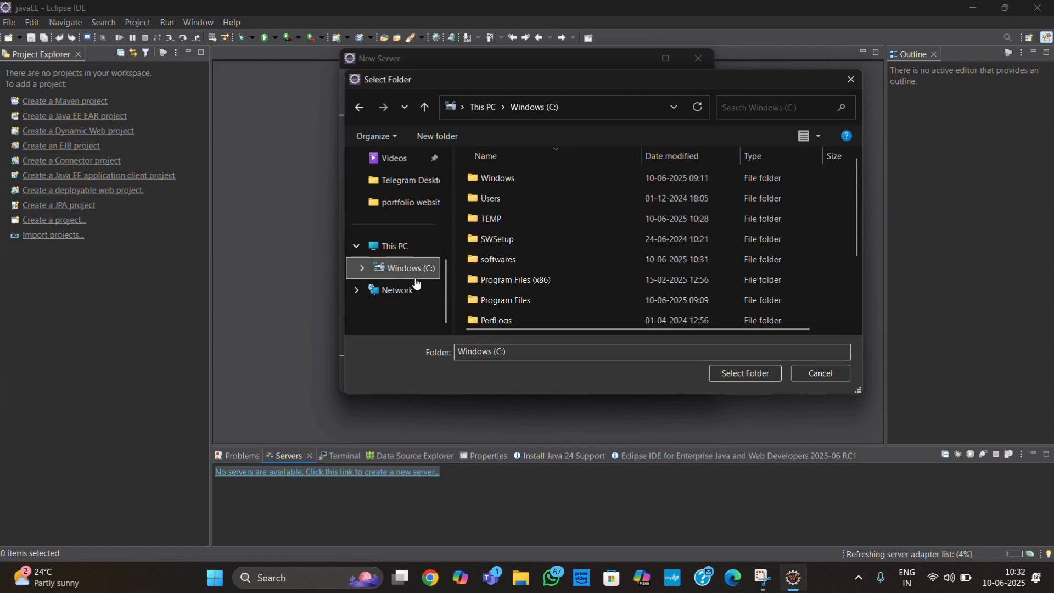
pyautogui.doubleClick(529, 266)
pyautogui.click(513, 179)
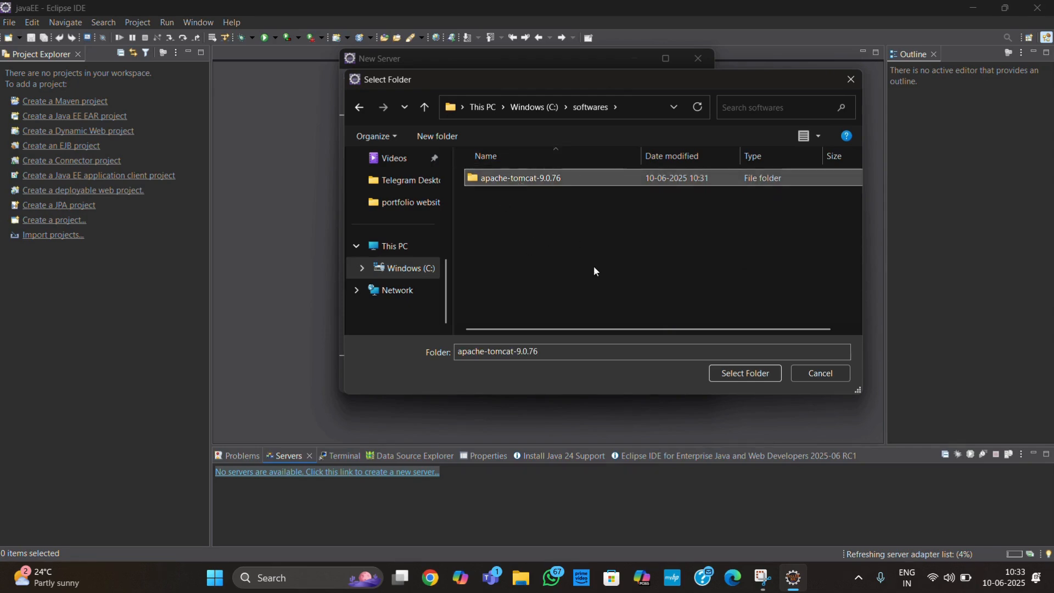
pyautogui.click(740, 373)
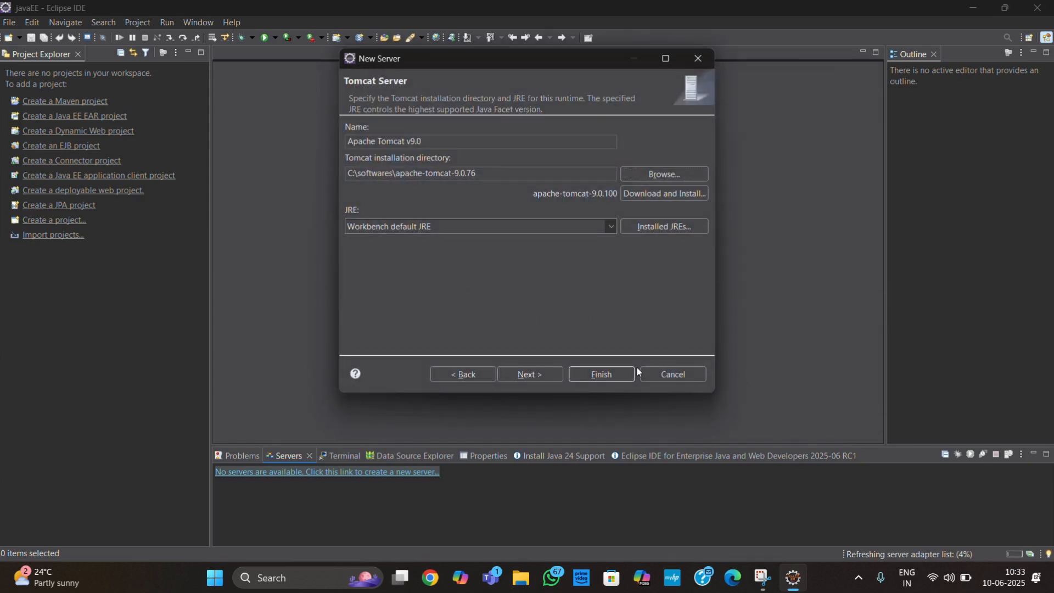
pyautogui.click(603, 374)
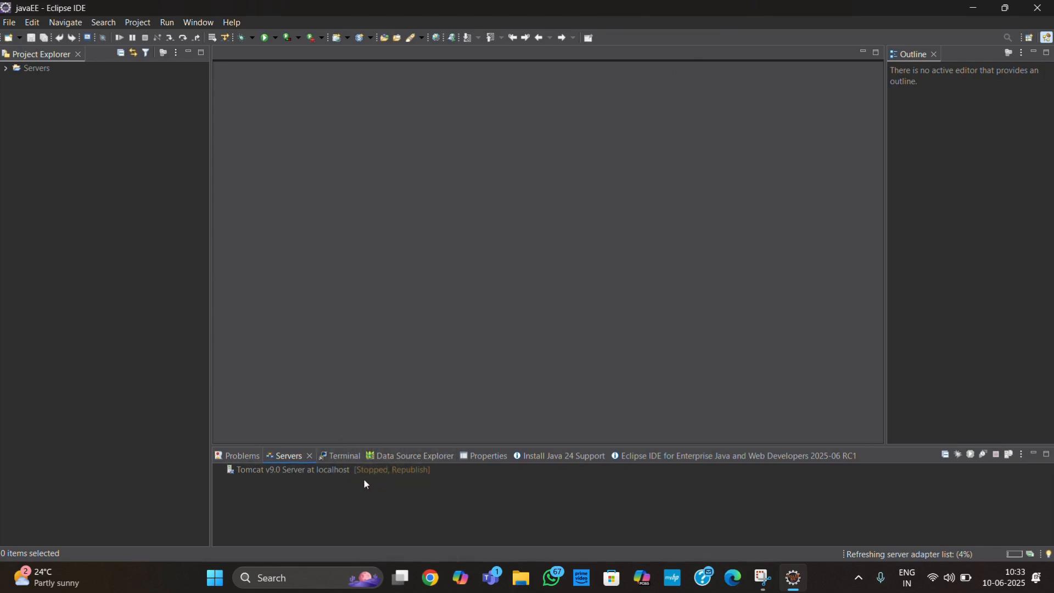
# - Start the Tomcat v9.0 server at localhost
pyautogui.rightClick(353, 468)
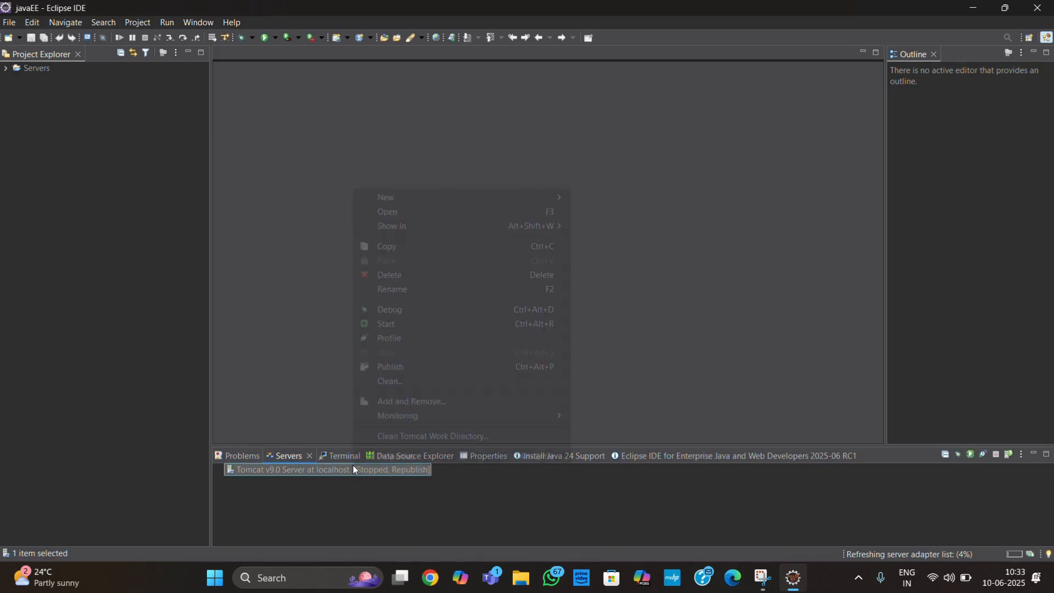
pyautogui.click(386, 325)
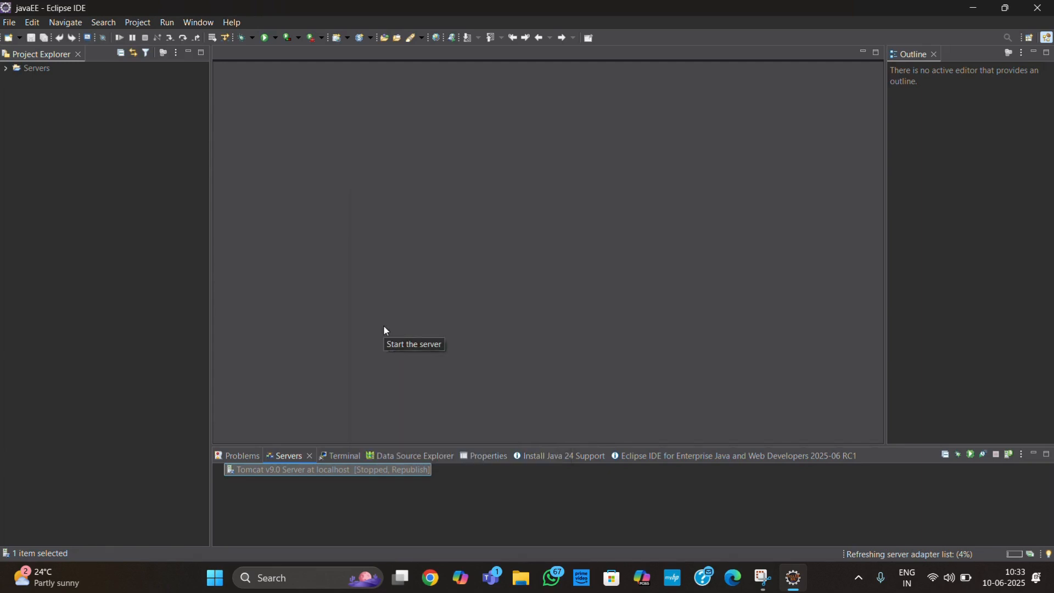